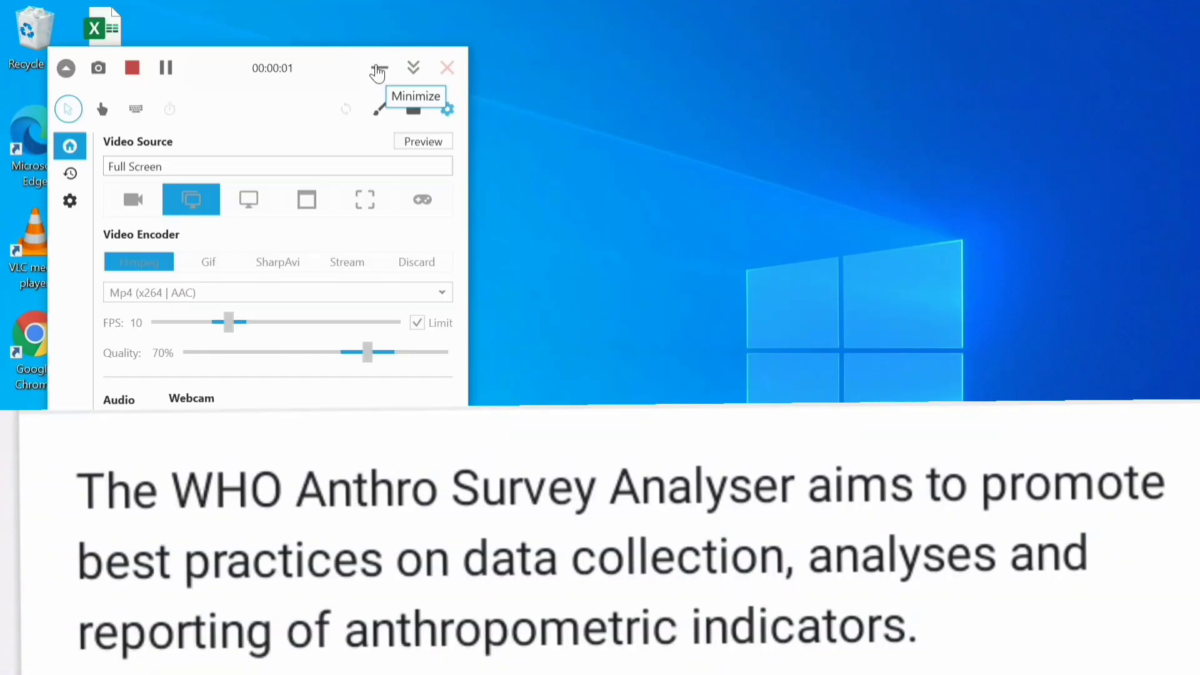
Step: Close the WHO Anthro start menu window to reveal the desktop with the gasovu village files
{"action": "left_click", "coordinate": [378, 66]}
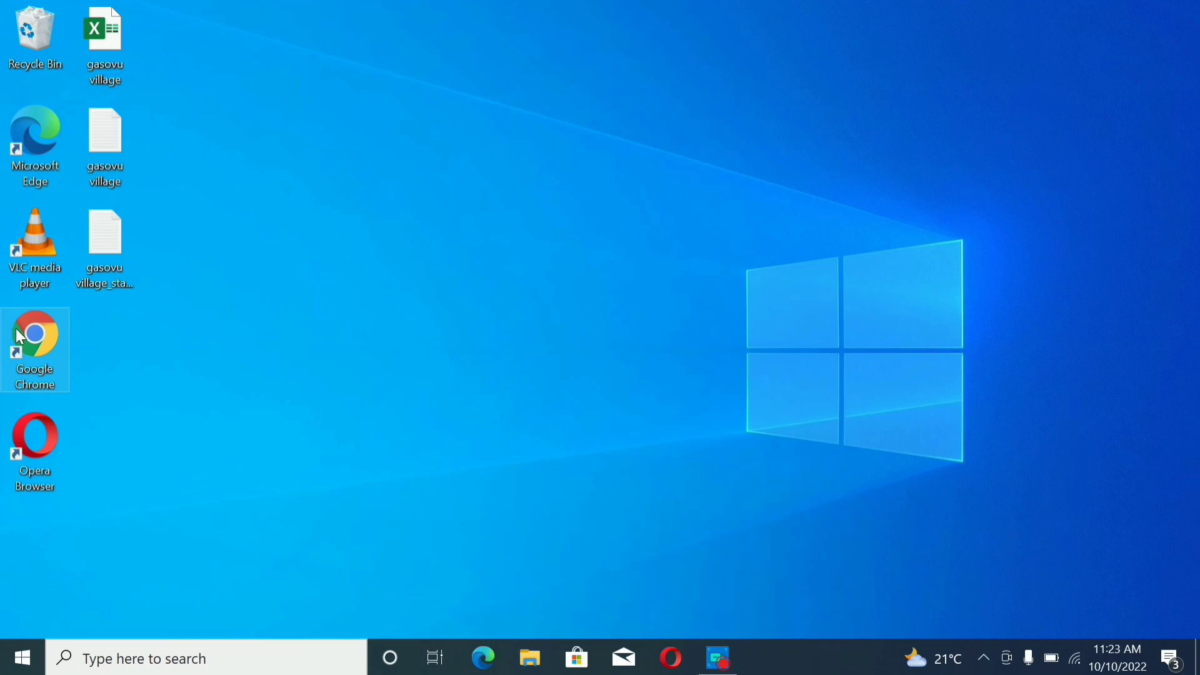
Step: Launch Chrome from the desktop and enter 'who anthro' in the Google search box
{"action": "double_click", "coordinate": [17, 328]}
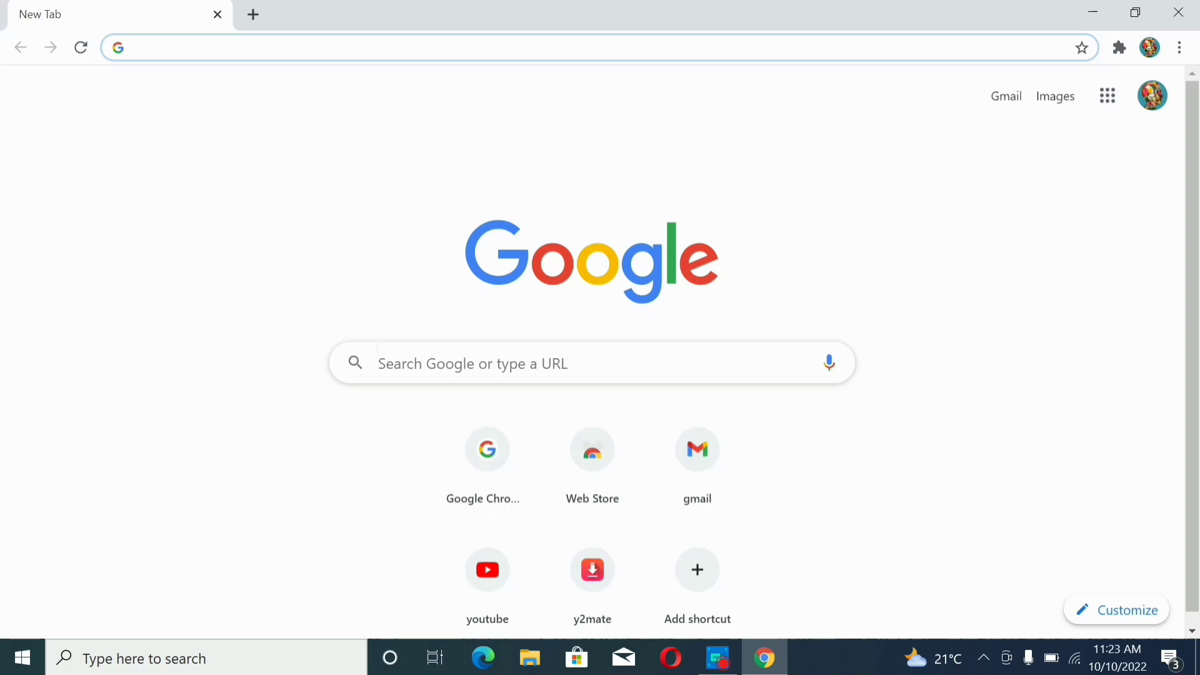
{"action": "left_click", "coordinate": [378, 363]}
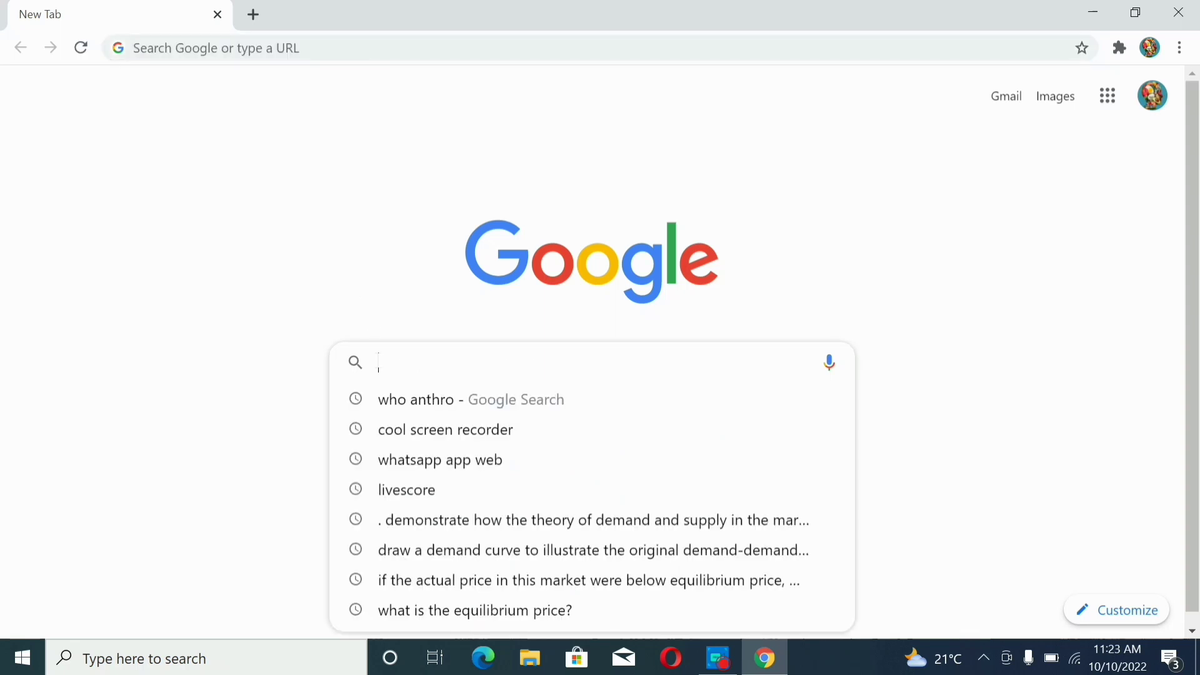
{"action": "type", "text": "wh"}
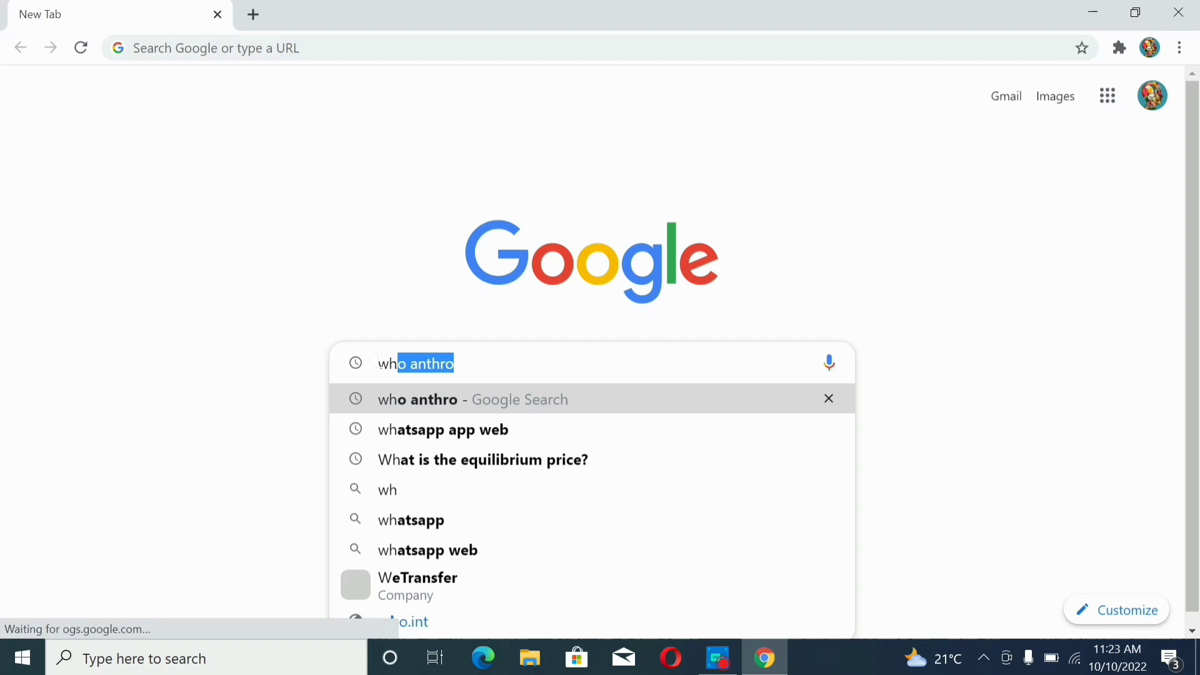
{"action": "type", "text": "o"}
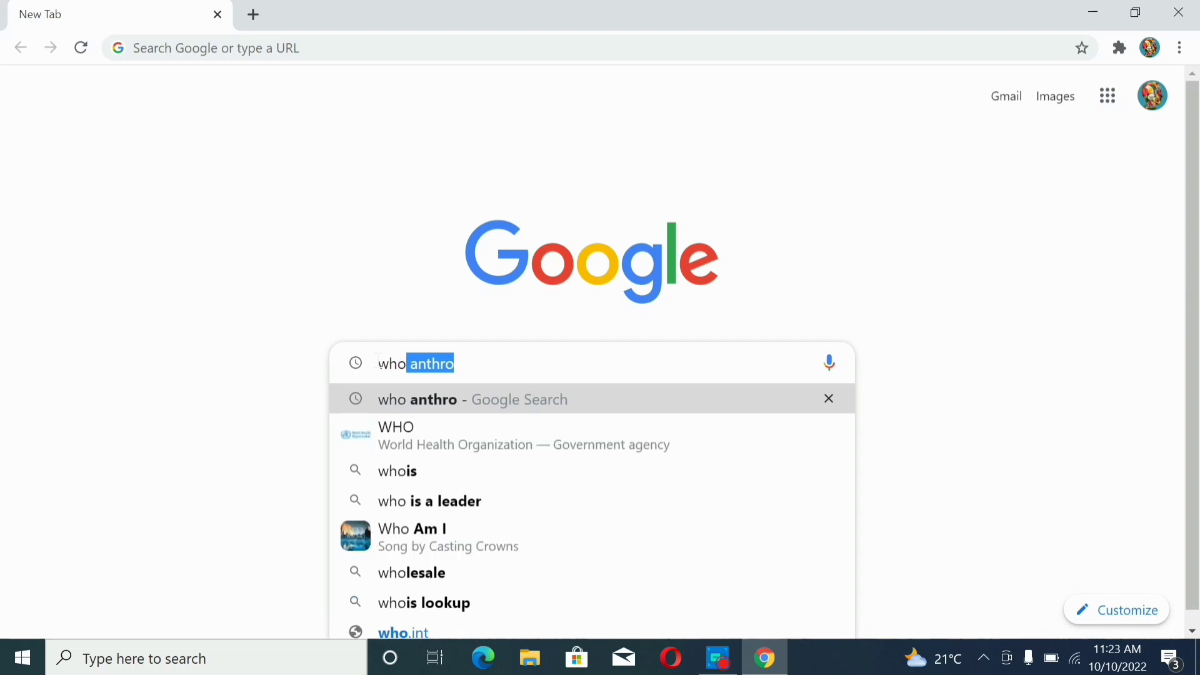
{"action": "type", "text": "ant"}
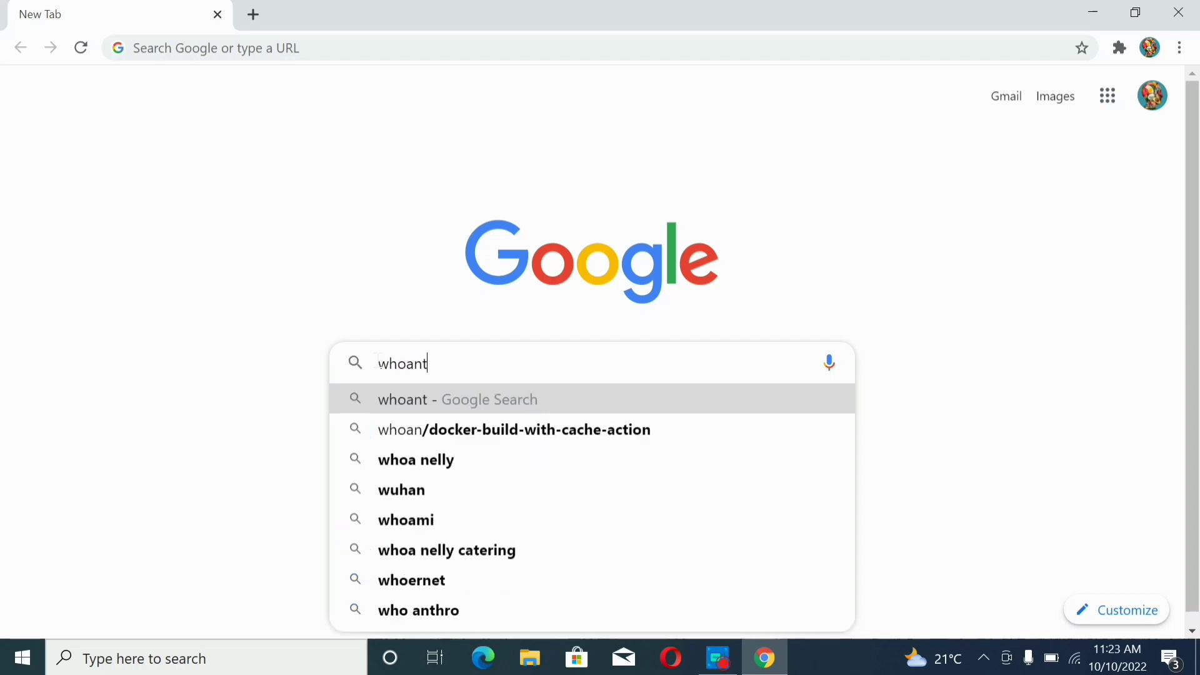
{"action": "type", "text": "r"}
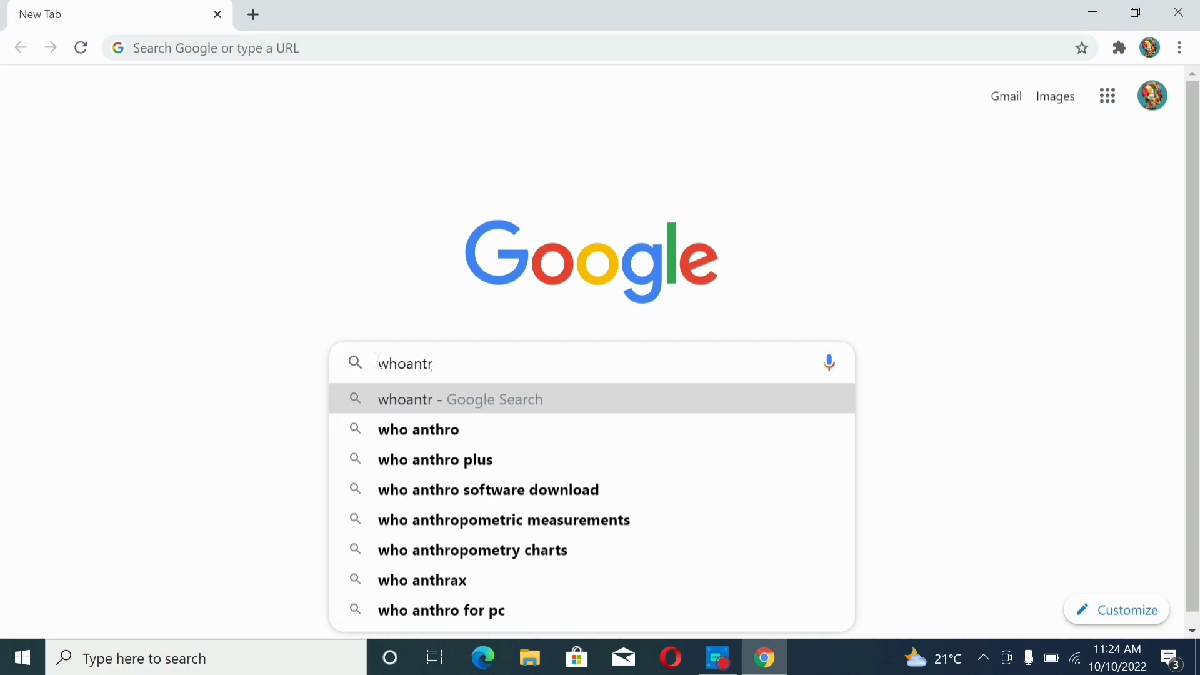
{"action": "key", "text": "BackSpace"}
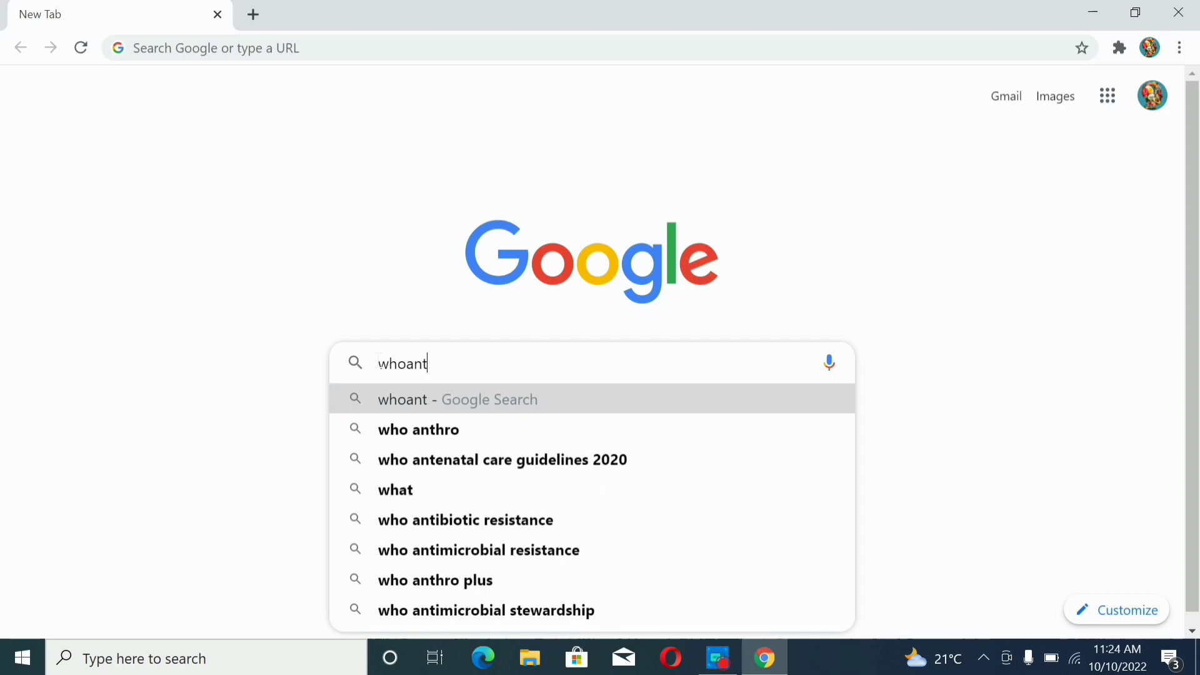
{"action": "type", "text": "hr"}
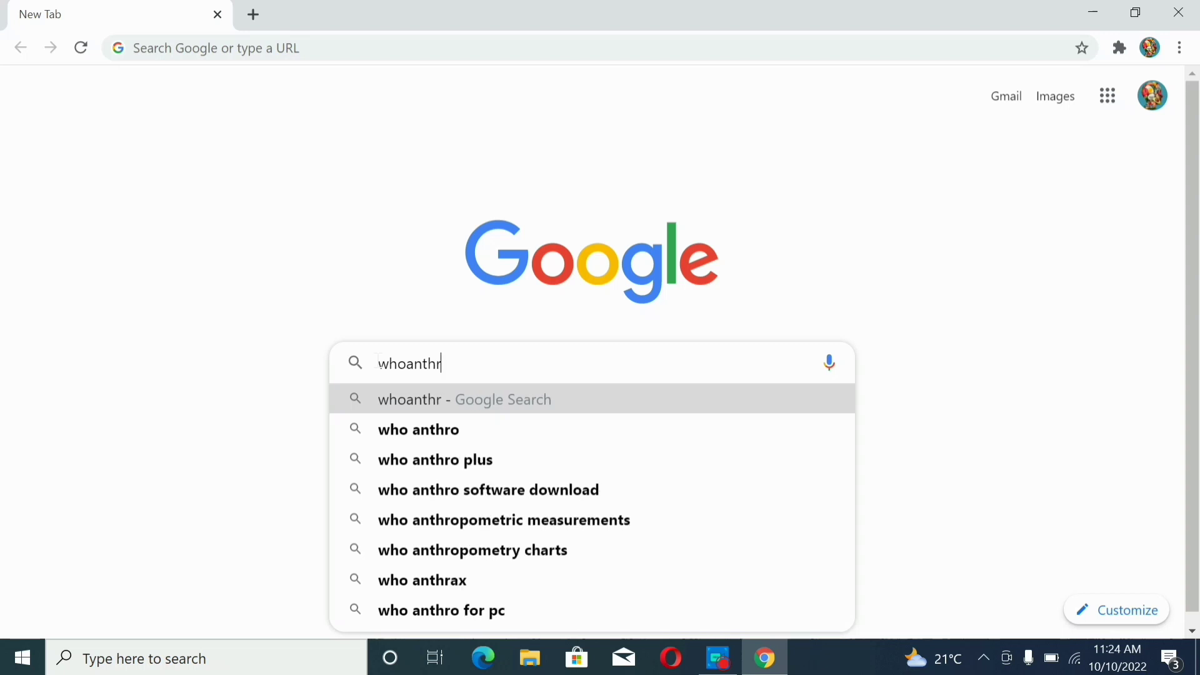
{"action": "type", "text": "o"}
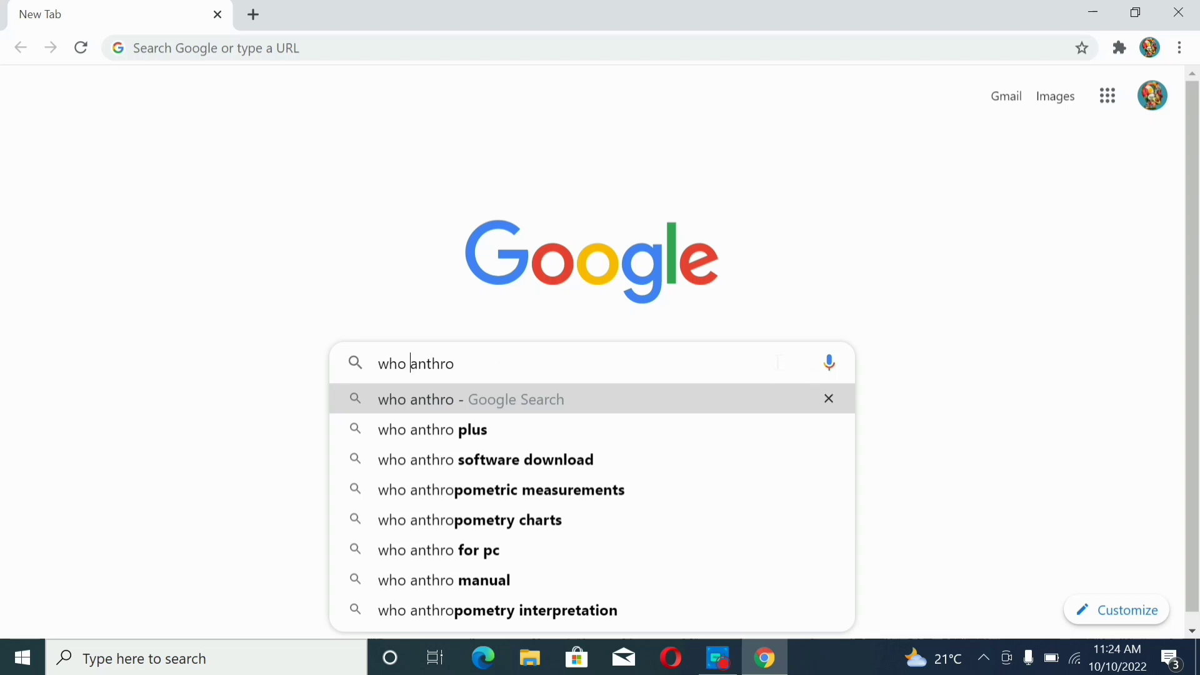
Step: Search 'who anthro', open the WHO Anthro Survey Analyser result, and scroll to the download links
{"action": "left_click", "coordinate": [571, 408]}
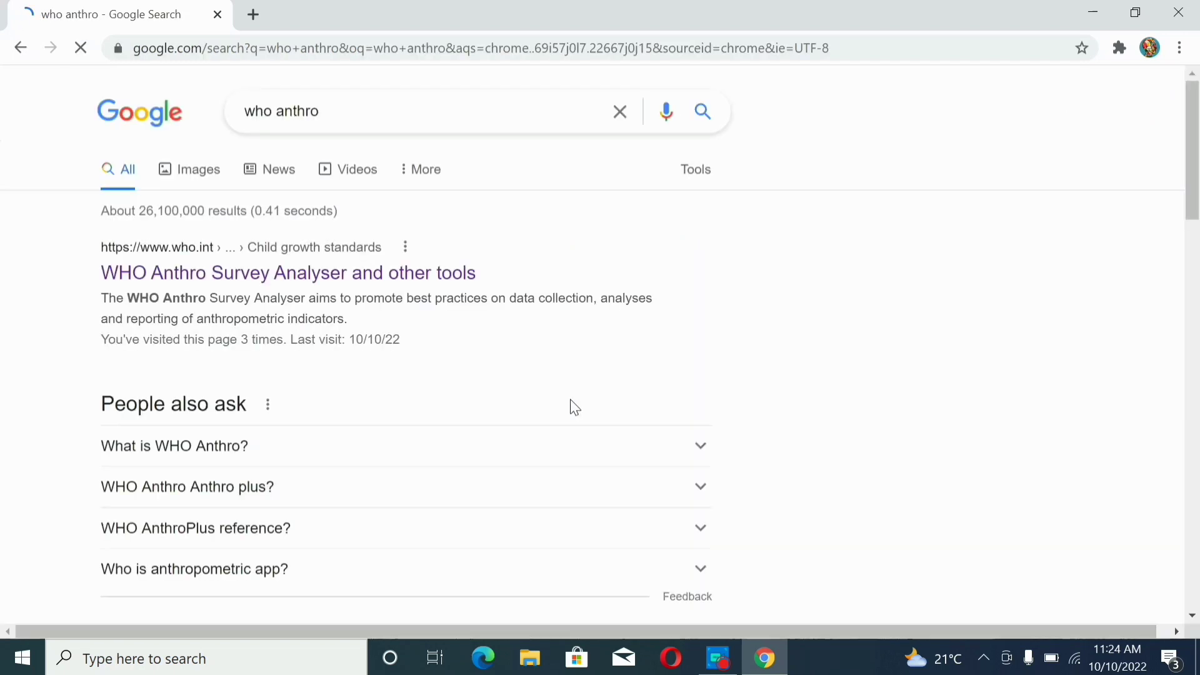
{"action": "left_click", "coordinate": [306, 286]}
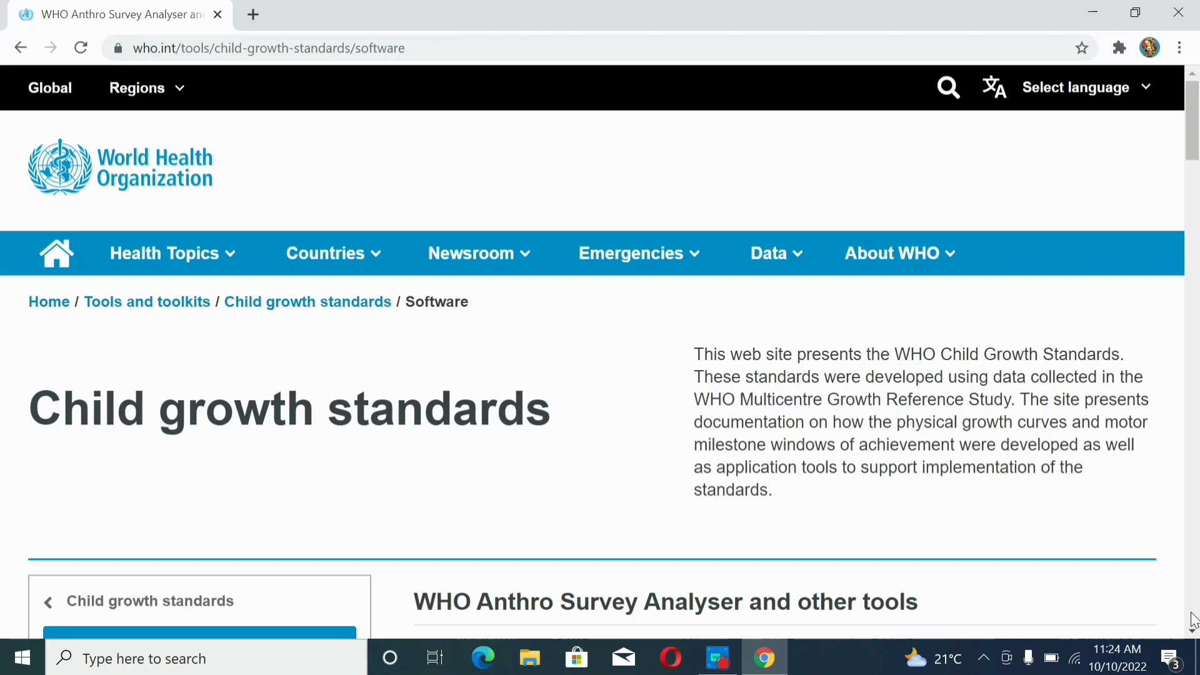
{"action": "scroll", "coordinate": [1192, 620], "scroll_direction": "down", "scroll_amount": 20}
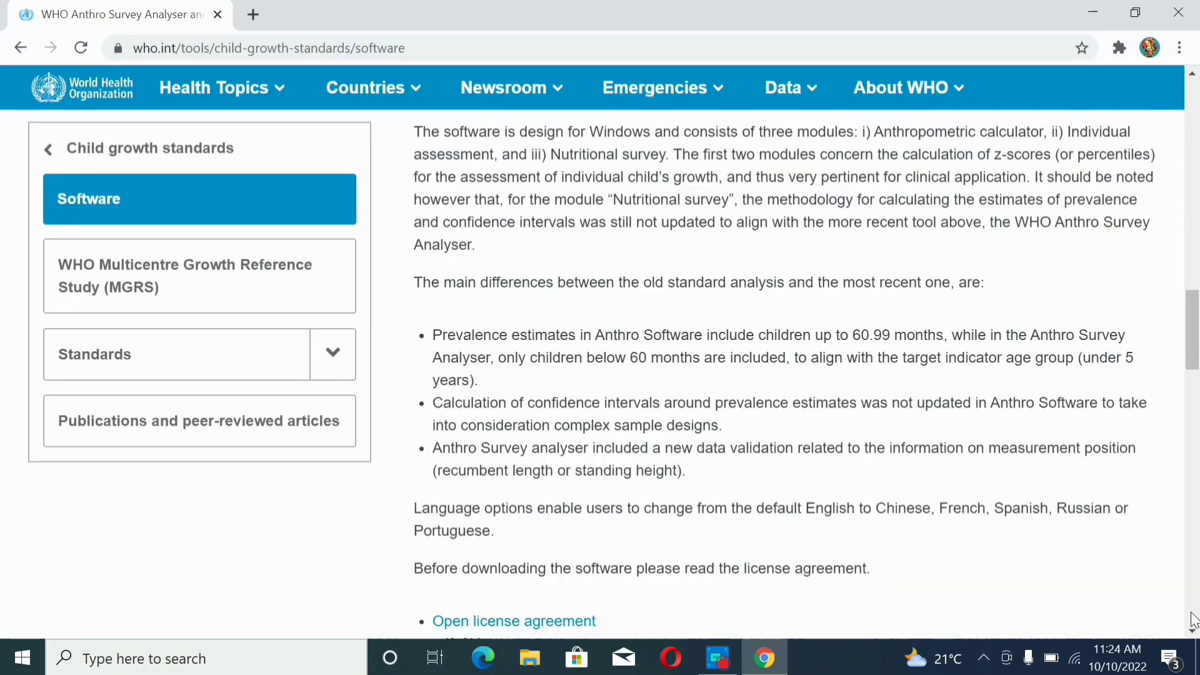
{"action": "scroll", "coordinate": [1192, 621], "scroll_direction": "down", "scroll_amount": 8}
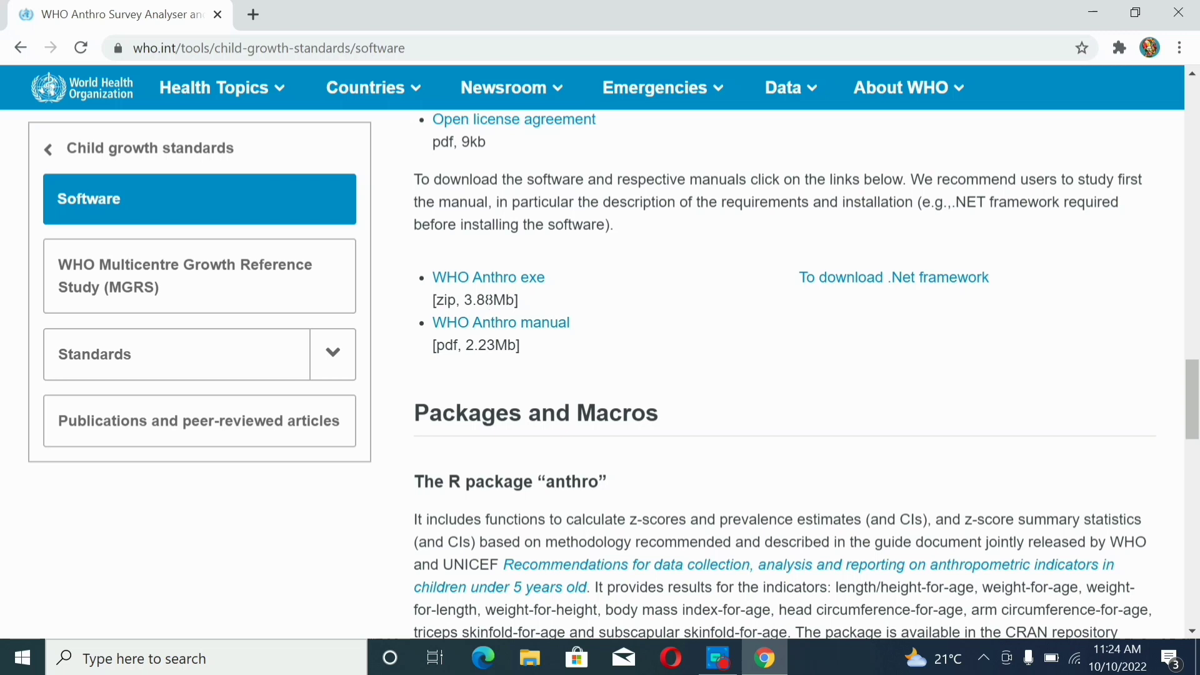
Step: Download who_anthro_setup.zip from the WHO Anthro exe link and open it in WinRAR
{"action": "left_click", "coordinate": [488, 285]}
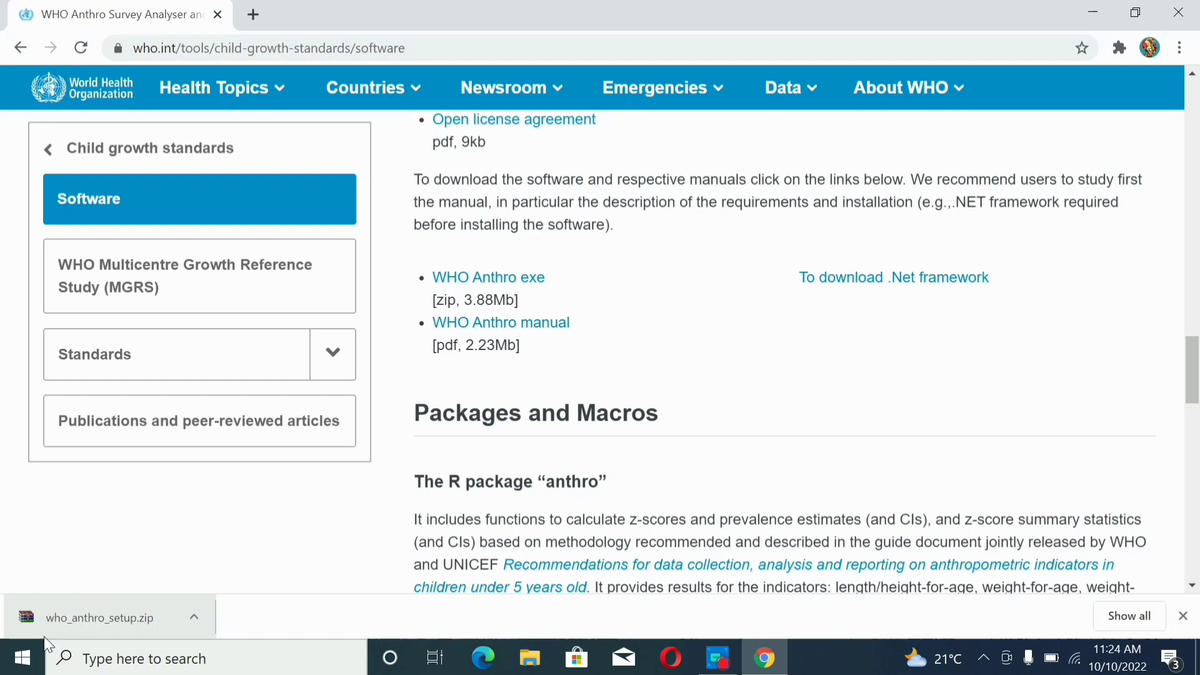
{"action": "left_click", "coordinate": [65, 607]}
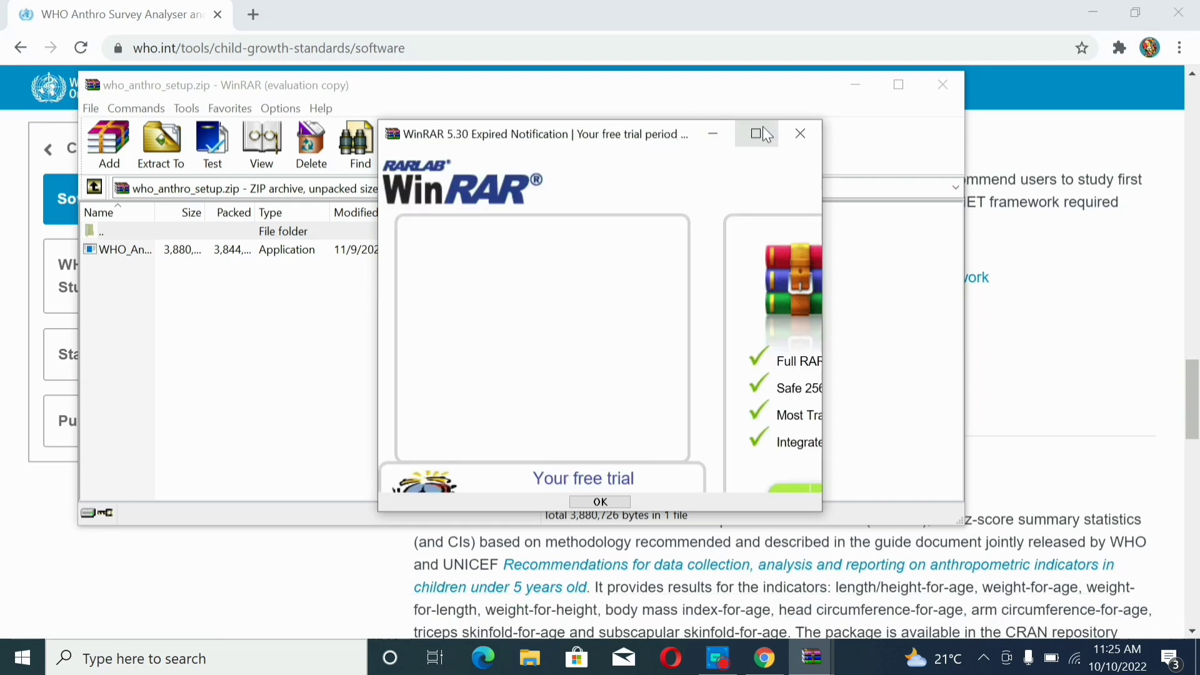
Step: Dismiss the WinRAR trial notice and run WHO_Anthro_setup.exe from the archive
{"action": "left_click", "coordinate": [793, 132]}
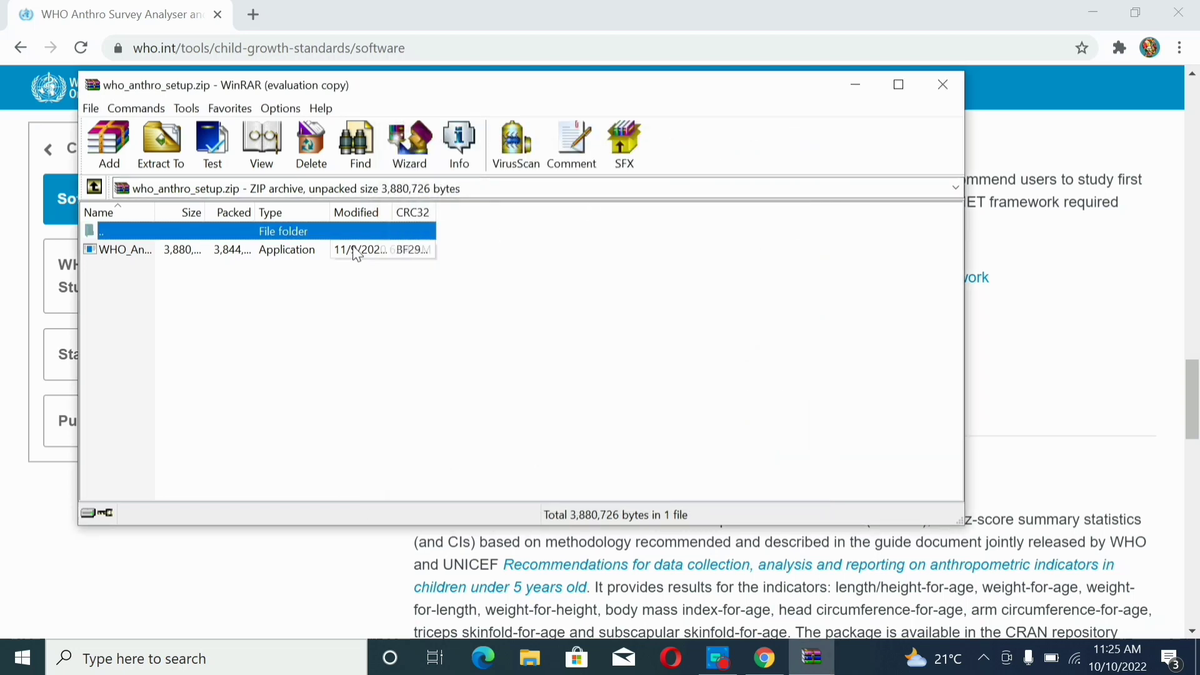
{"action": "left_click", "coordinate": [320, 256]}
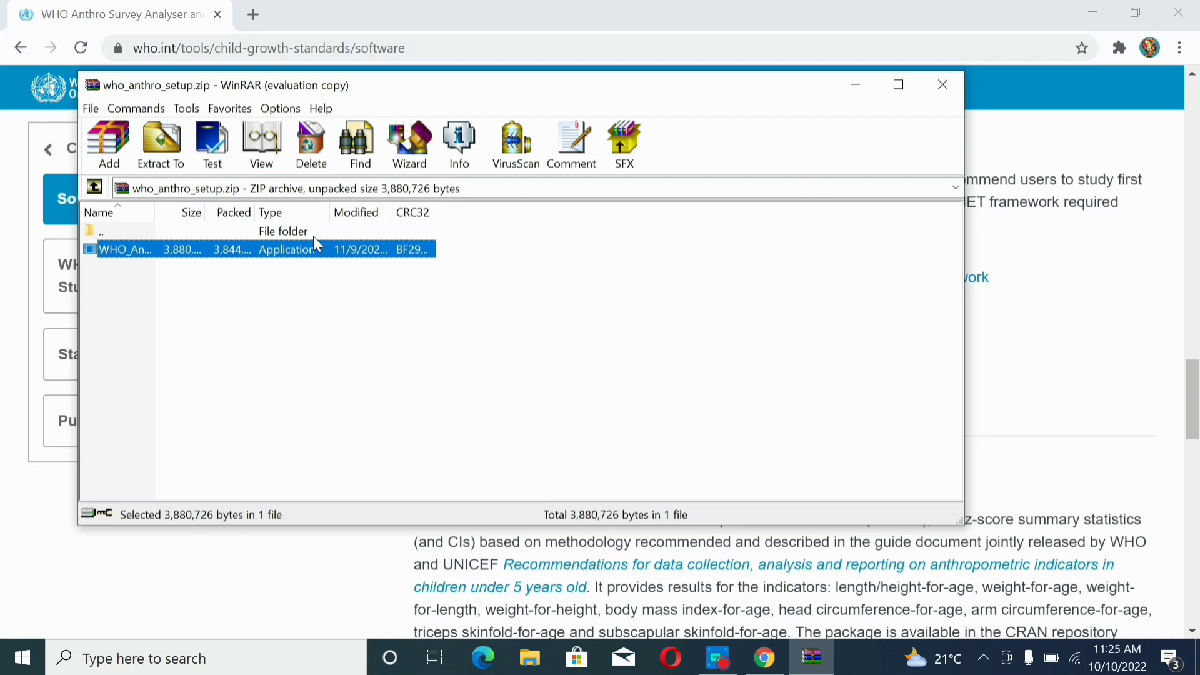
{"action": "left_click", "coordinate": [313, 237]}
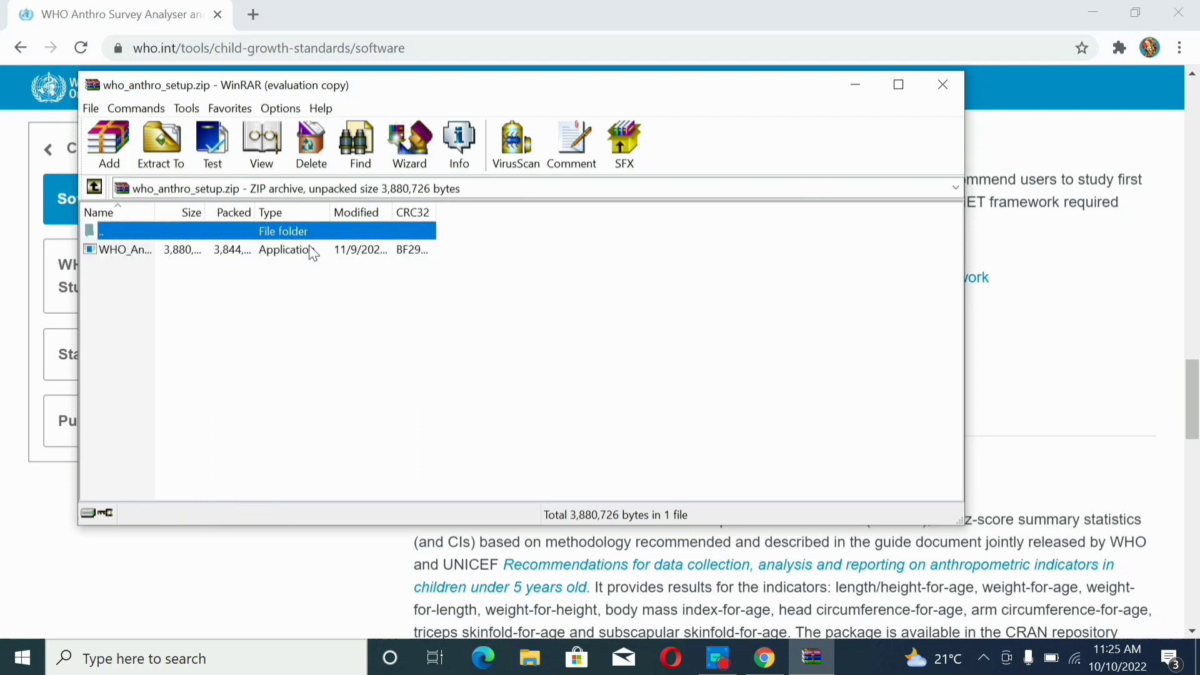
{"action": "left_click", "coordinate": [313, 250]}
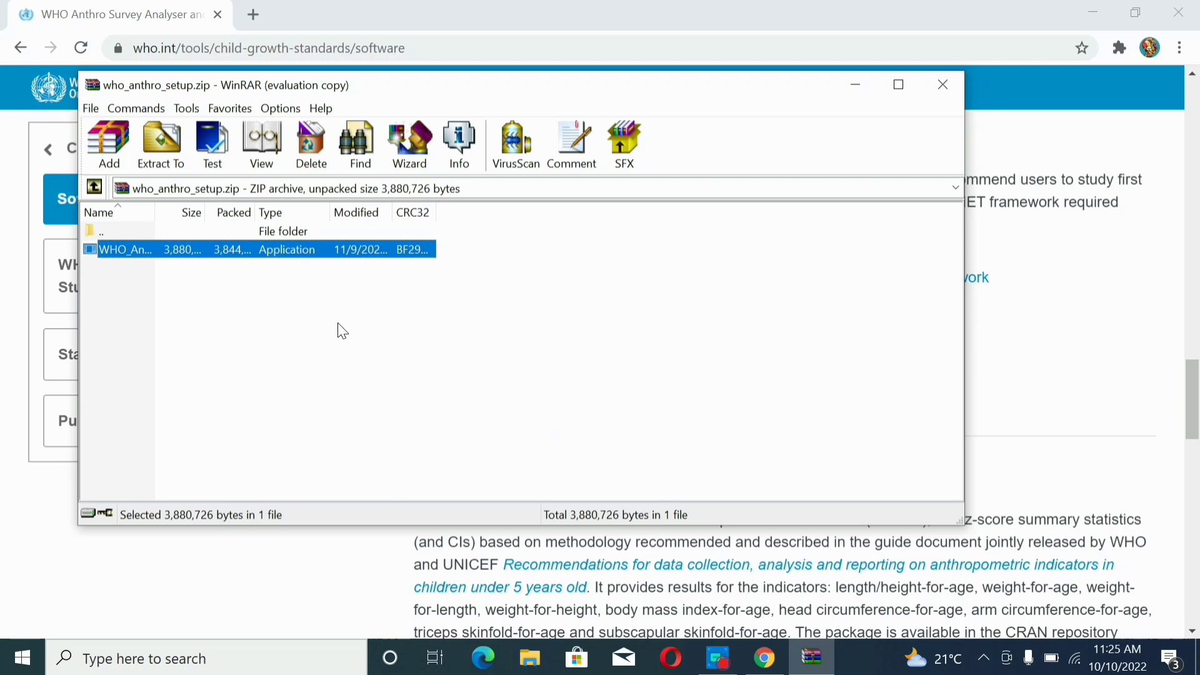
{"action": "double_click", "coordinate": [298, 256]}
{"action": "left_click", "coordinate": [298, 256]}
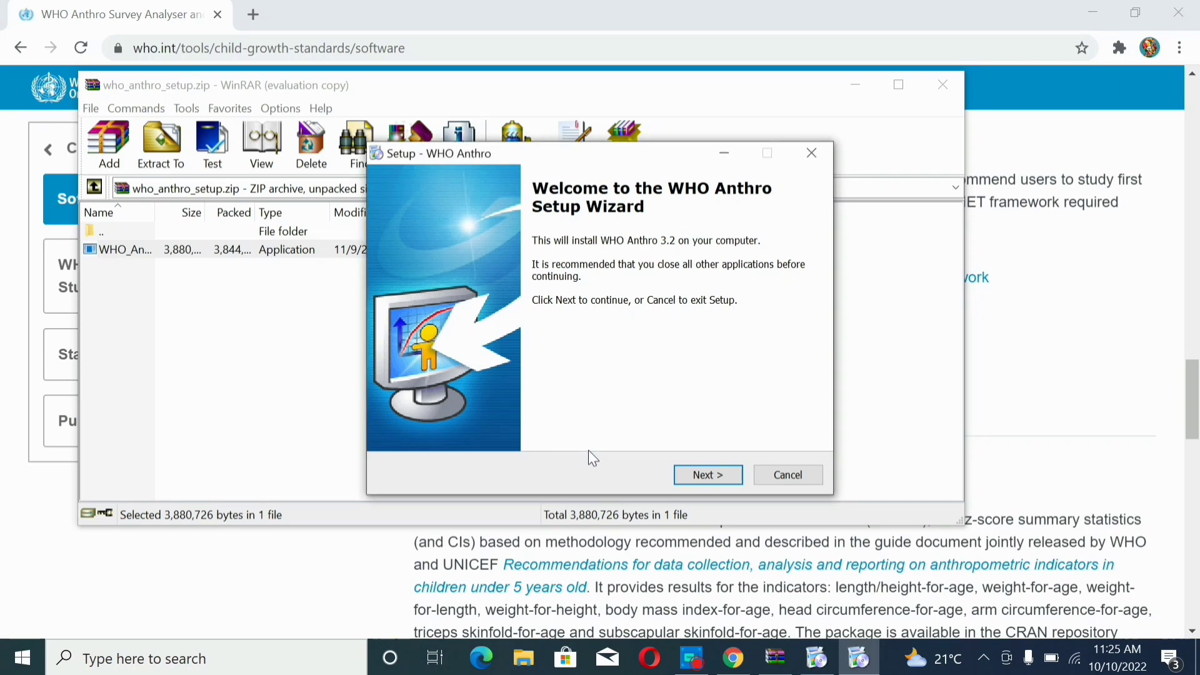
Step: Install WHO Anthro 3.2 to the default folder with the WHO Start Menu folder
{"action": "left_click", "coordinate": [707, 475]}
{"action": "left_click", "coordinate": [707, 475]}
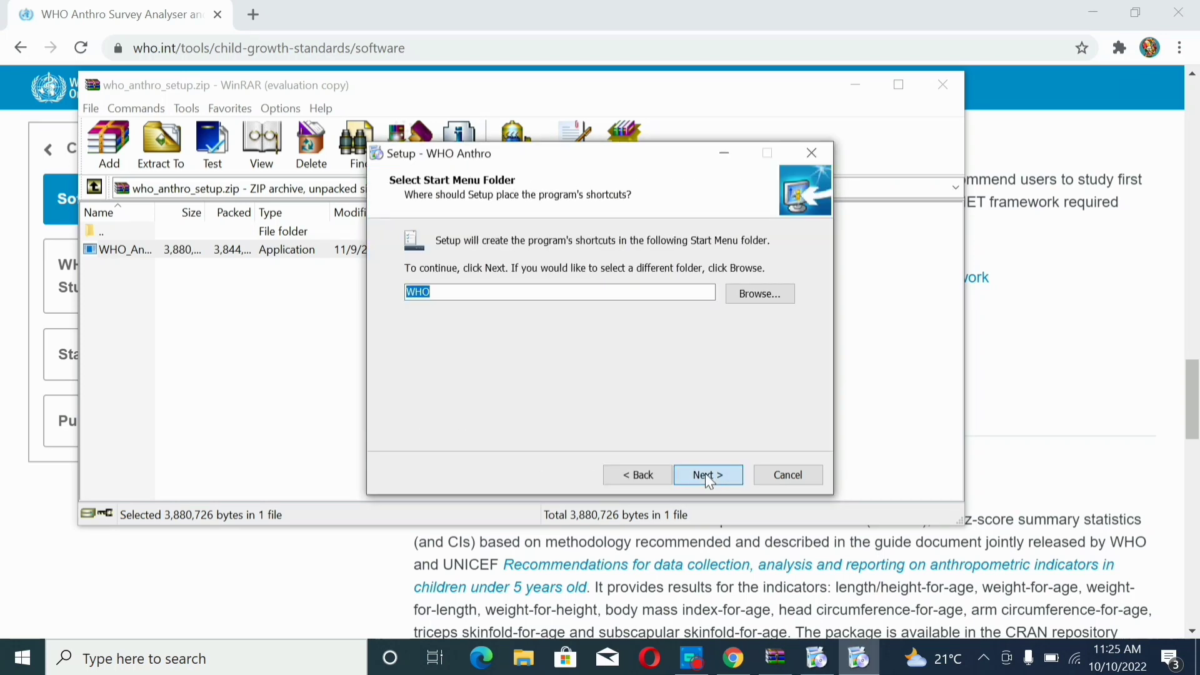
{"action": "left_click", "coordinate": [707, 475]}
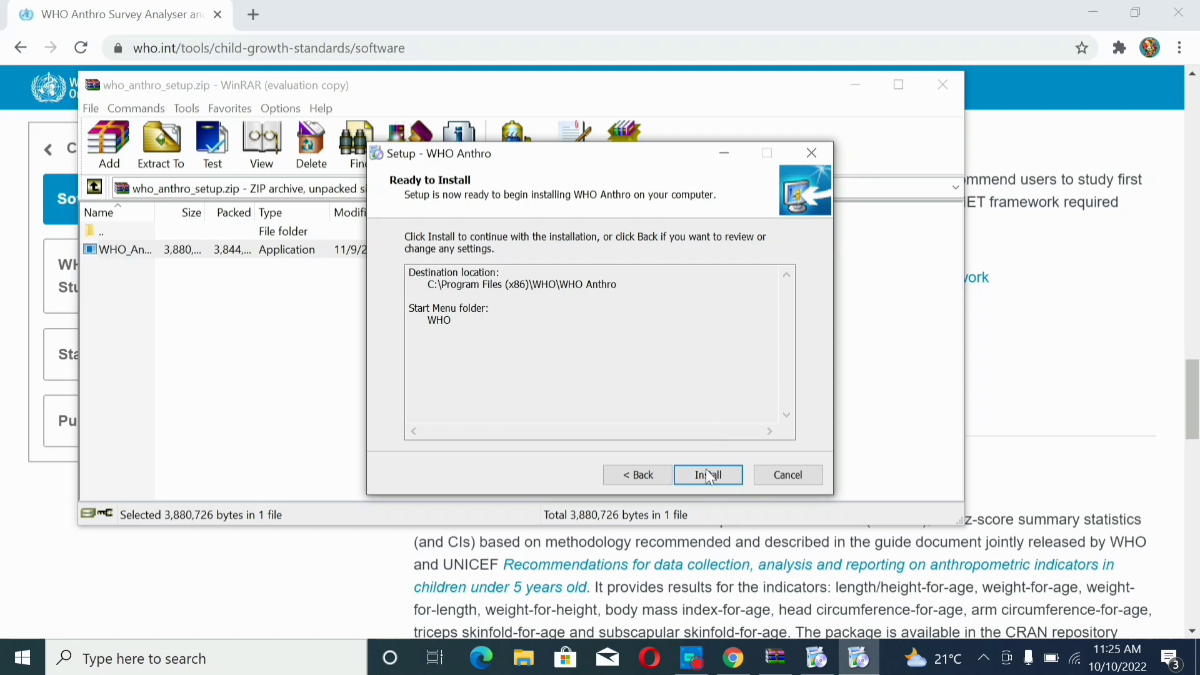
{"action": "left_click", "coordinate": [710, 470]}
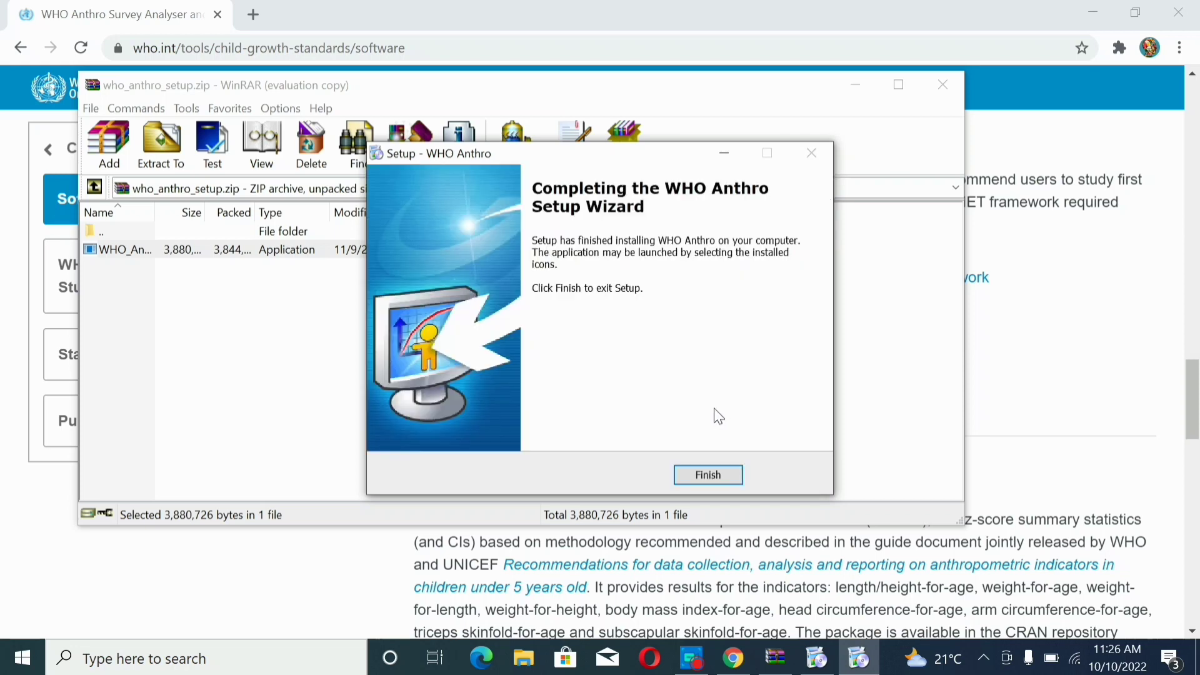
Step: Finish the first install, then rerun setup with default folder and WHO Start Menu, and close it
{"action": "left_click", "coordinate": [692, 472]}
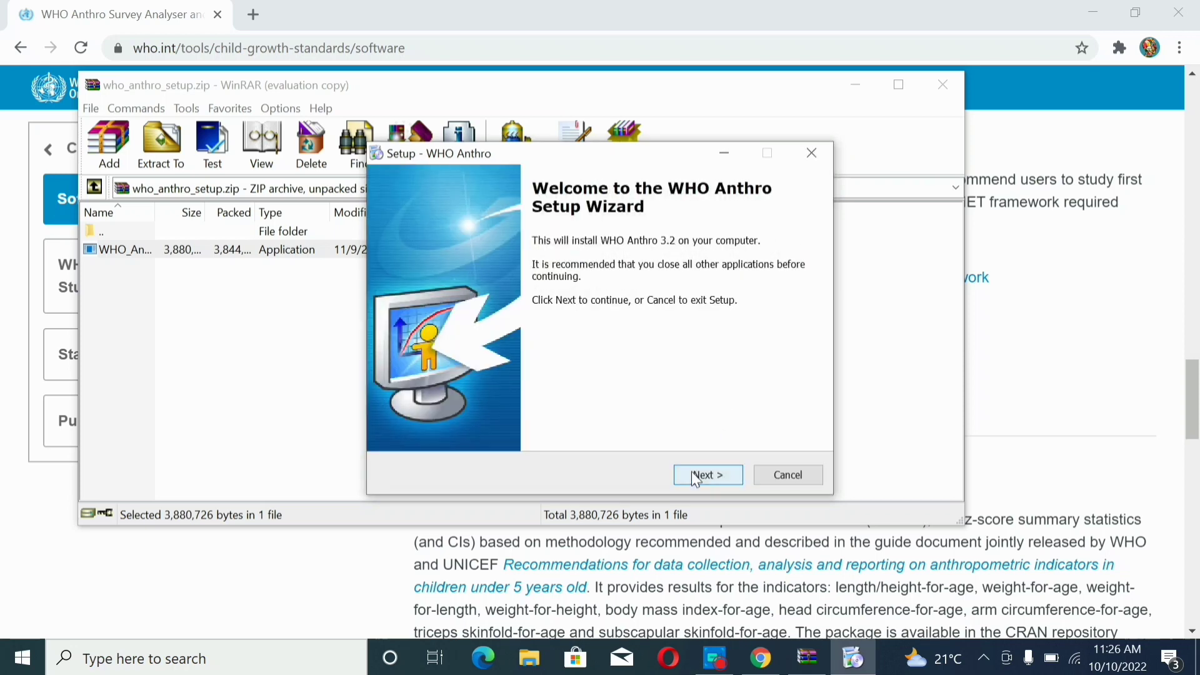
{"action": "left_click", "coordinate": [691, 472]}
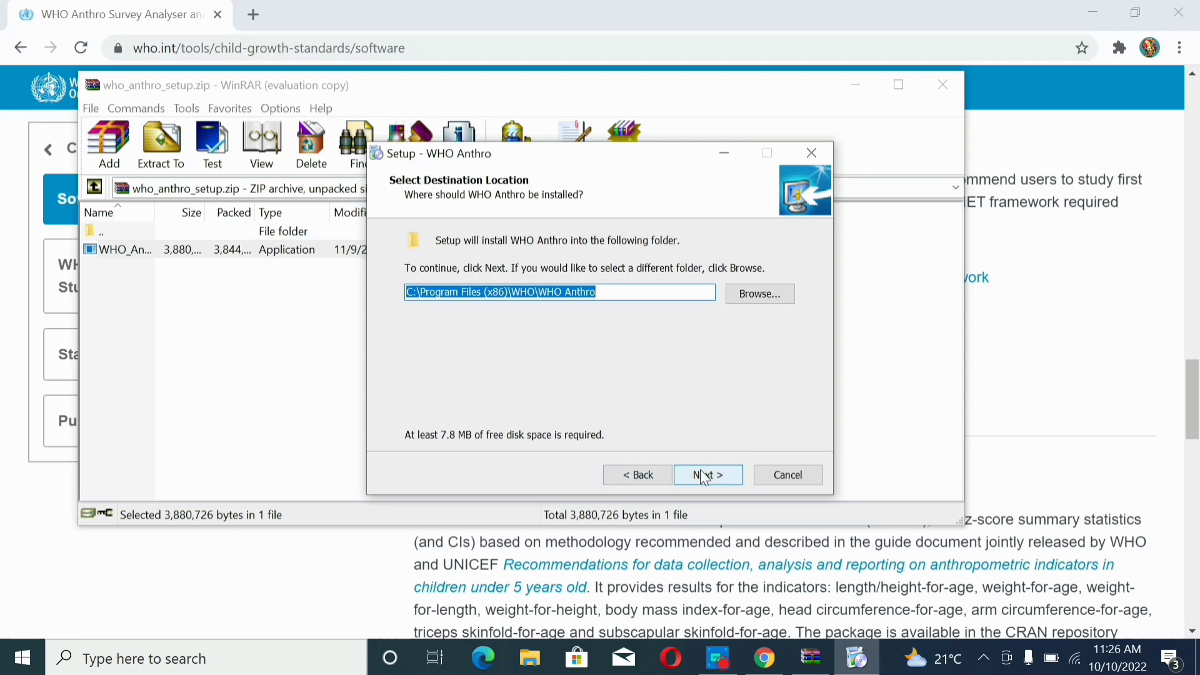
{"action": "left_click", "coordinate": [704, 476]}
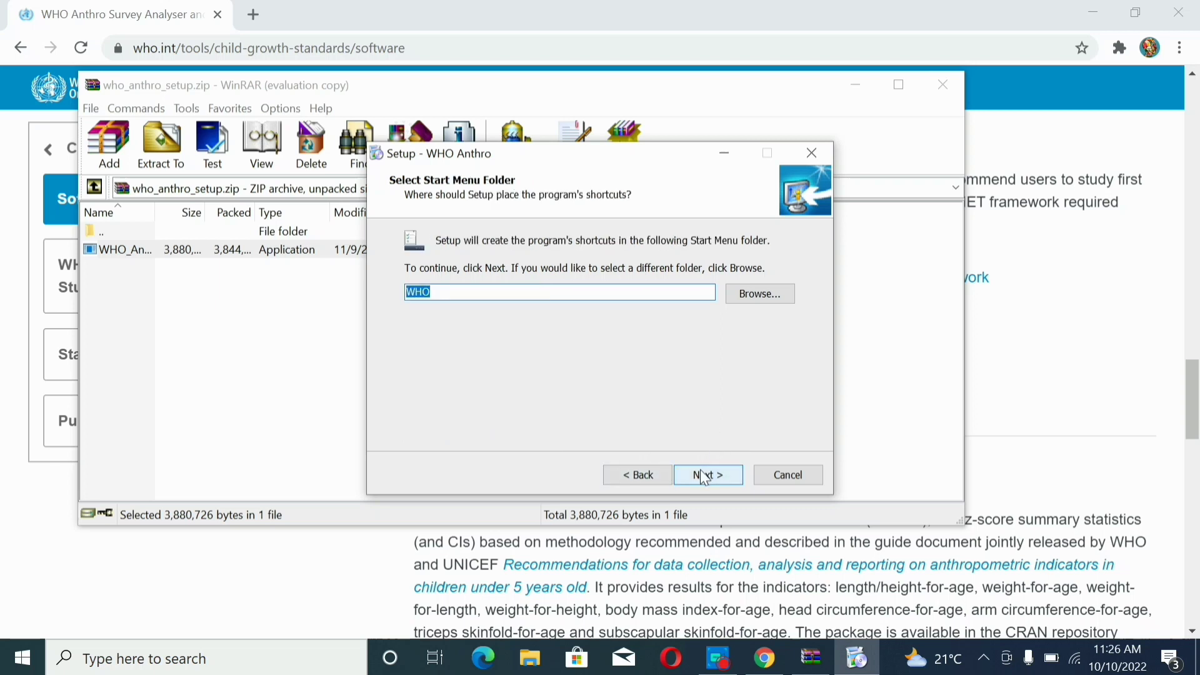
{"action": "left_click", "coordinate": [701, 473]}
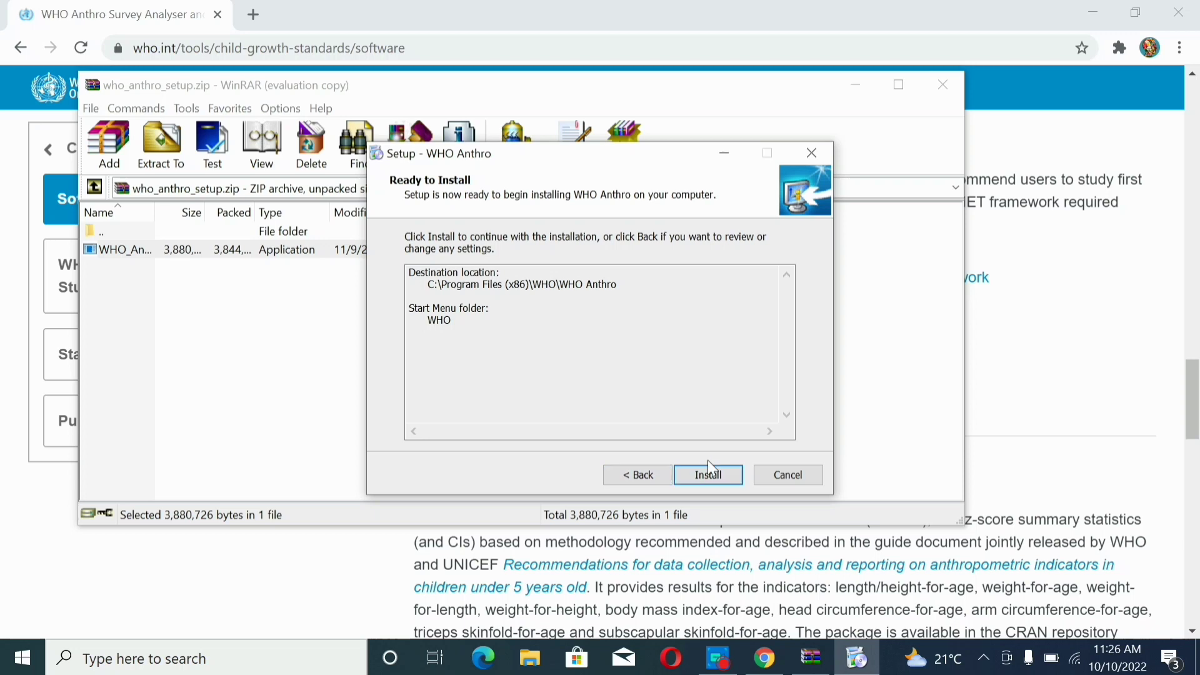
{"action": "left_click", "coordinate": [705, 475]}
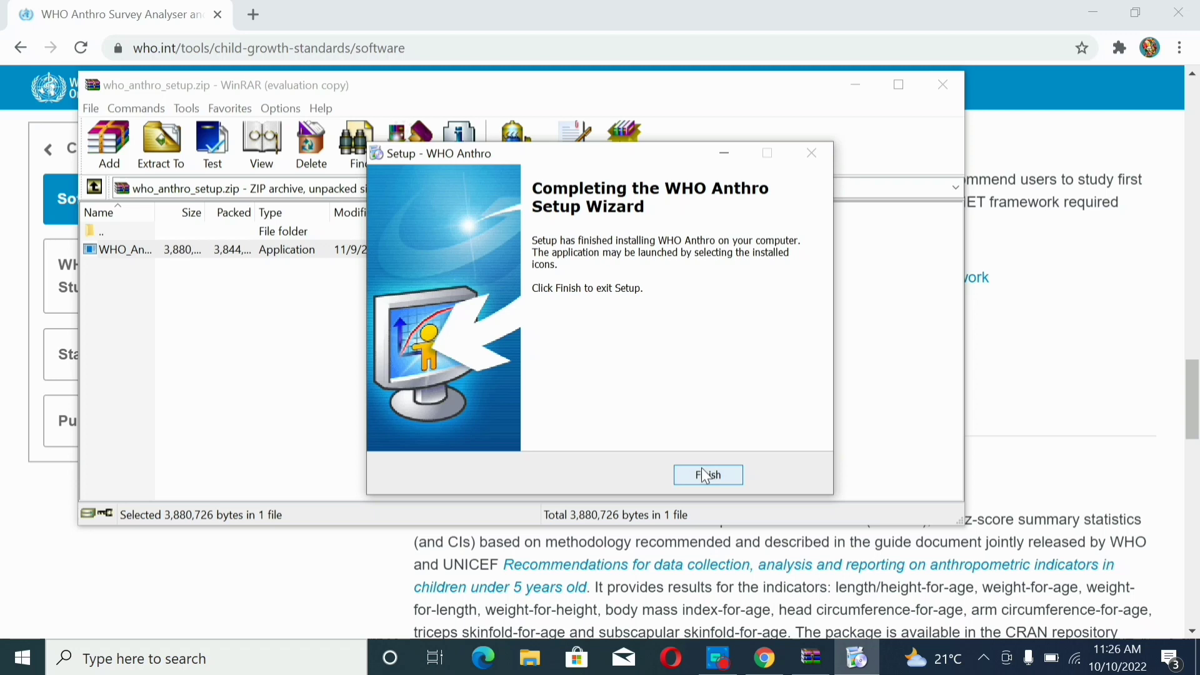
{"action": "left_click", "coordinate": [705, 475]}
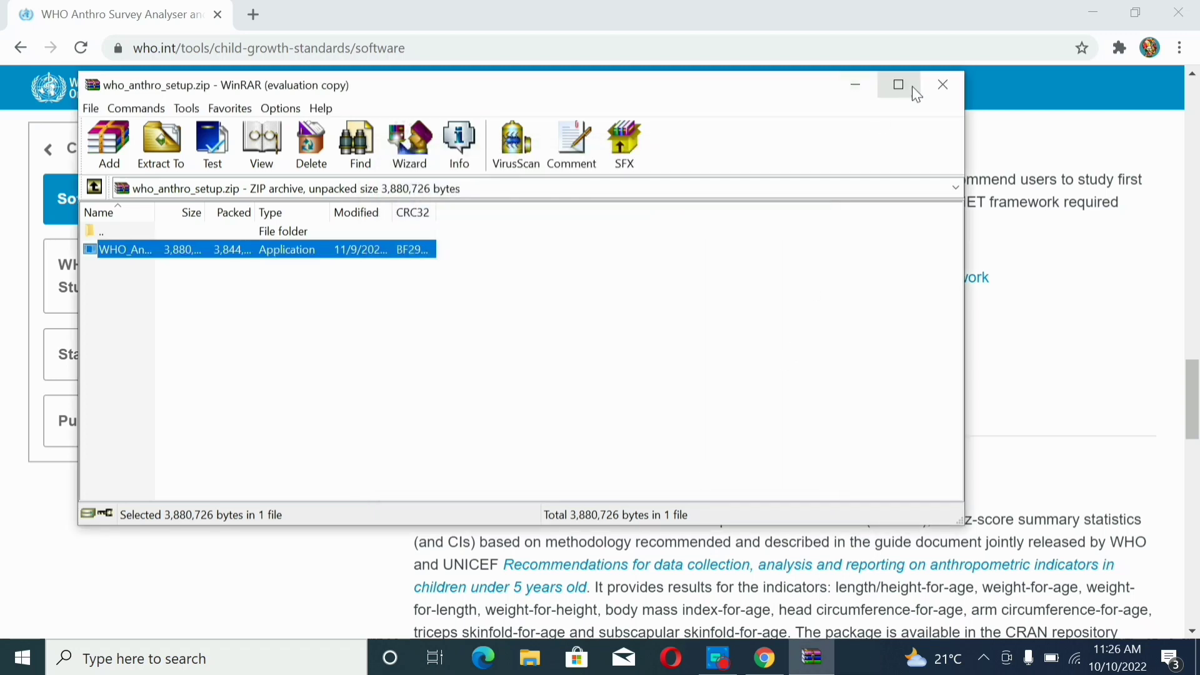
Step: Minimize WinRAR and Chrome, then launch WHO Anthro from its new desktop shortcut
{"action": "left_click", "coordinate": [858, 87]}
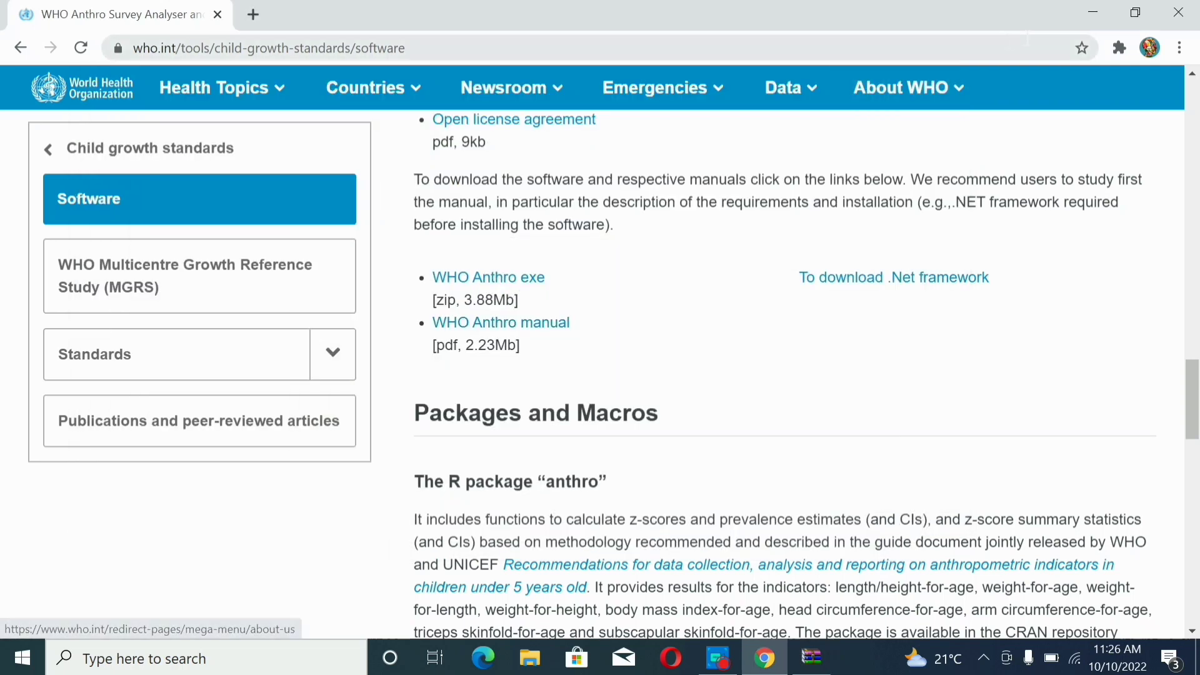
{"action": "left_click", "coordinate": [1091, 15]}
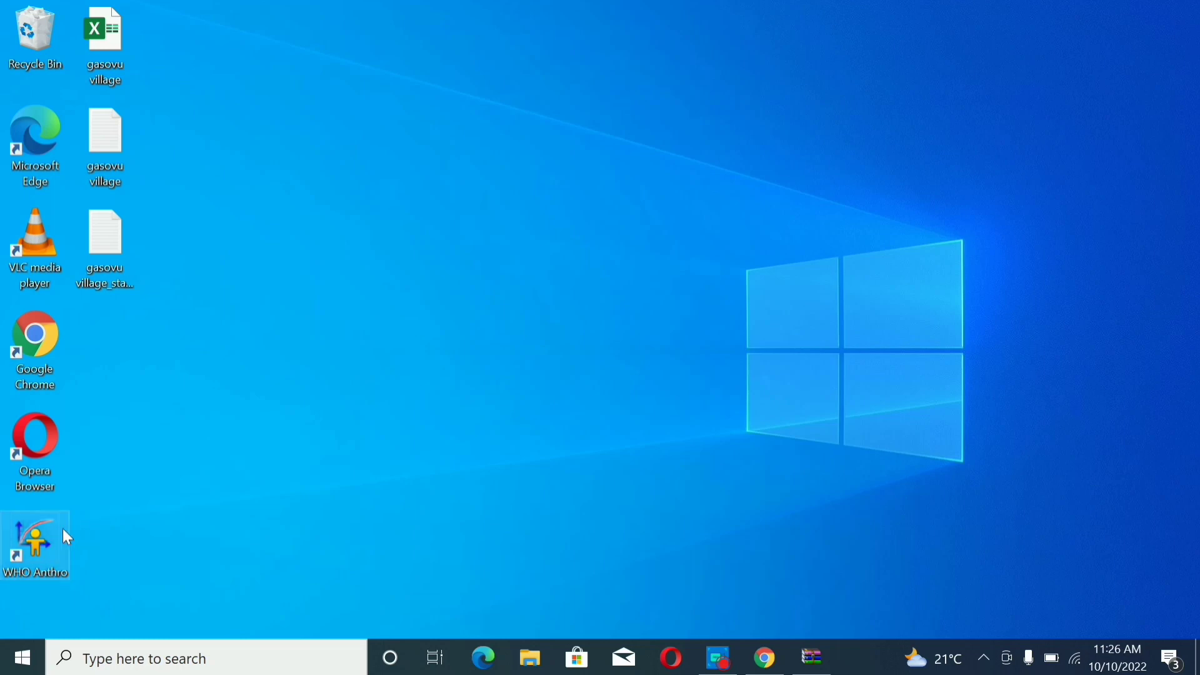
{"action": "double_click", "coordinate": [41, 550]}
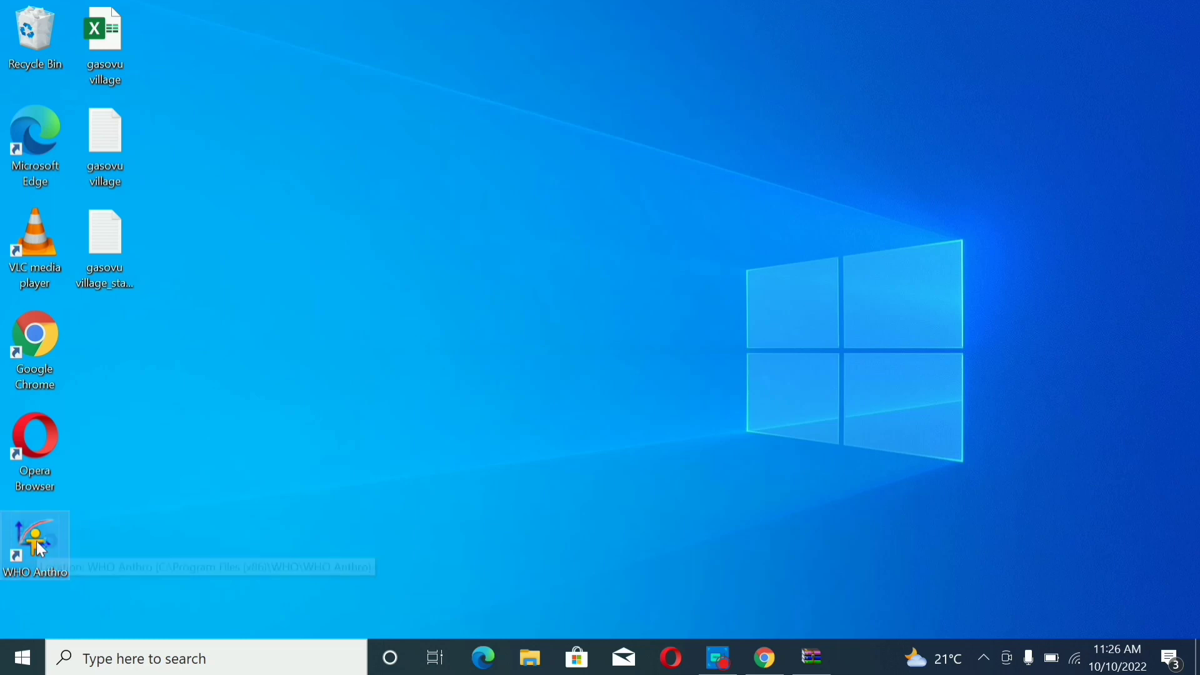